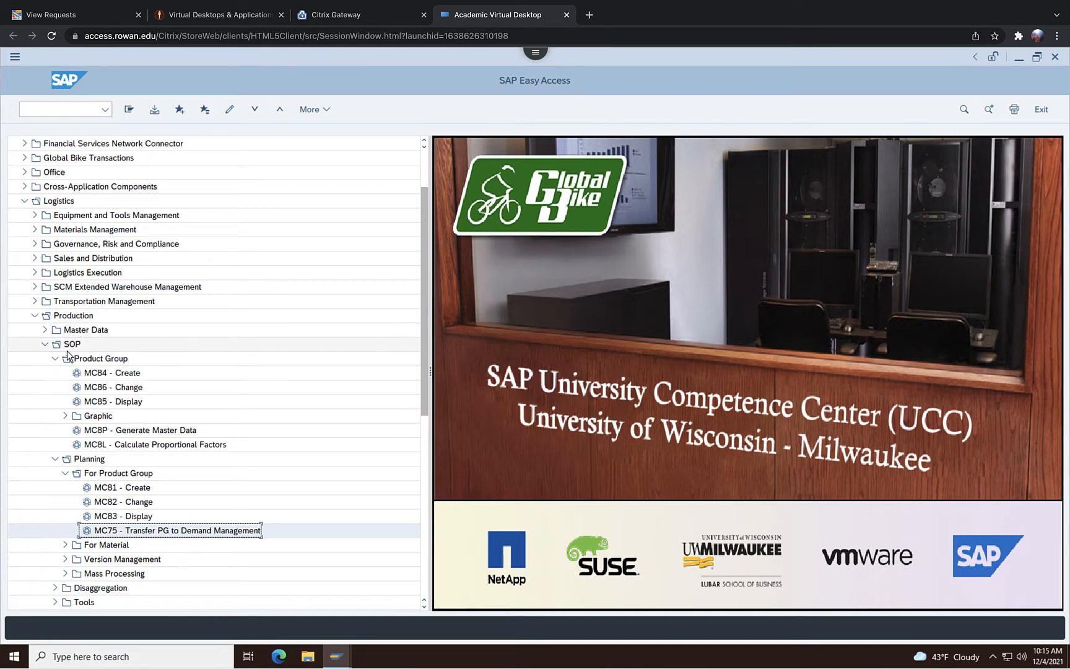
# Start the MD04 Stock/Requirements List transaction from the MRP evaluations under Production
pyautogui.click(45, 344)
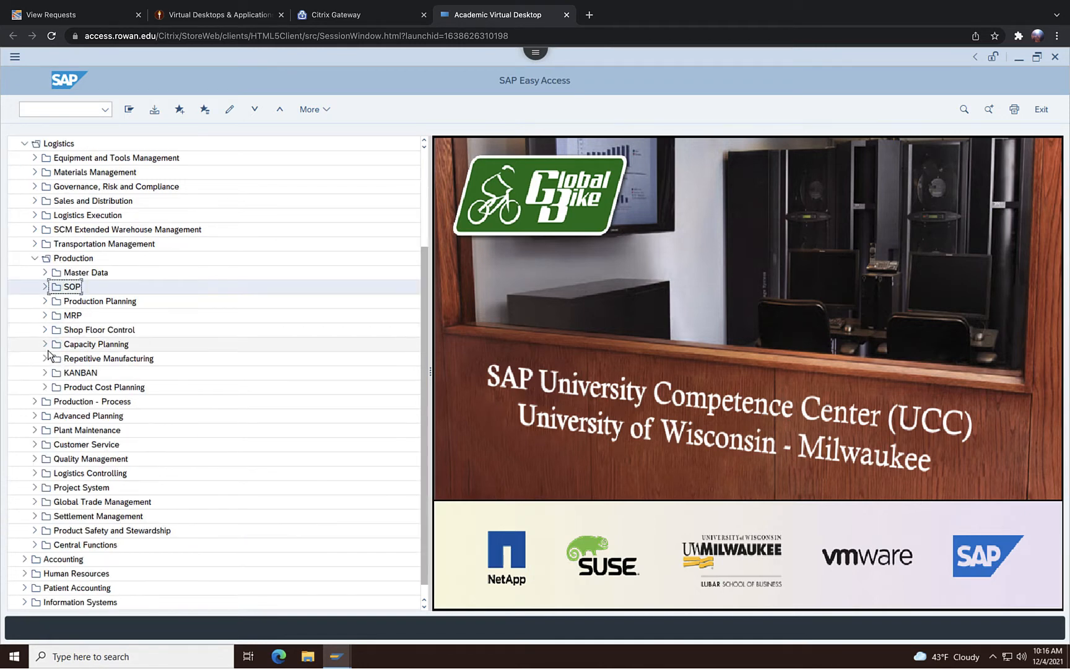
pyautogui.doubleClick(73, 316)
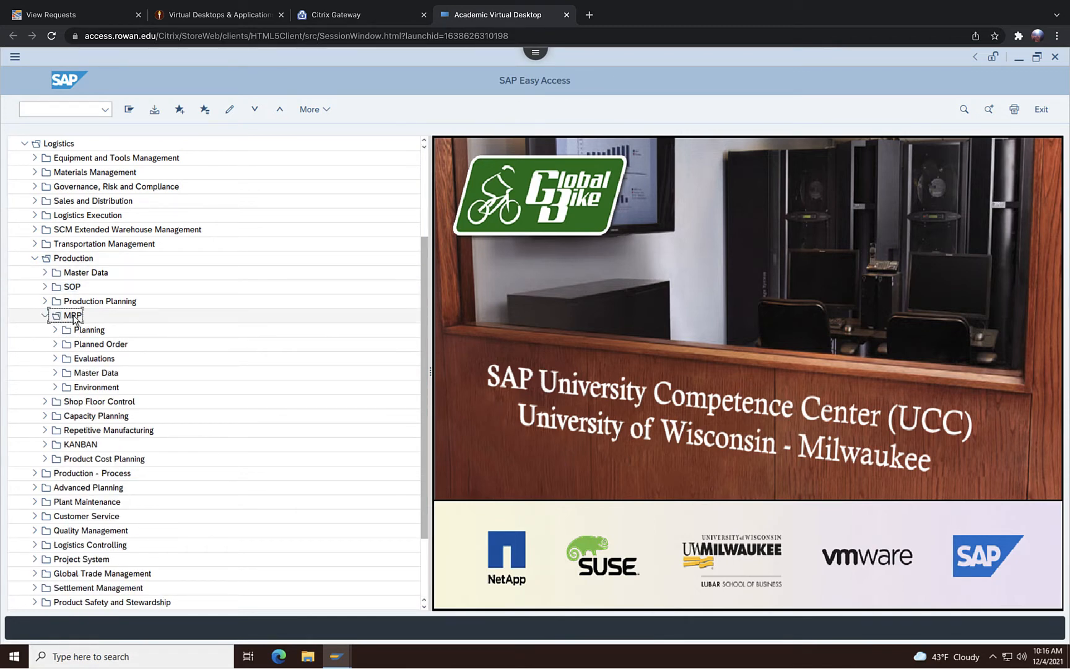
pyautogui.doubleClick(94, 359)
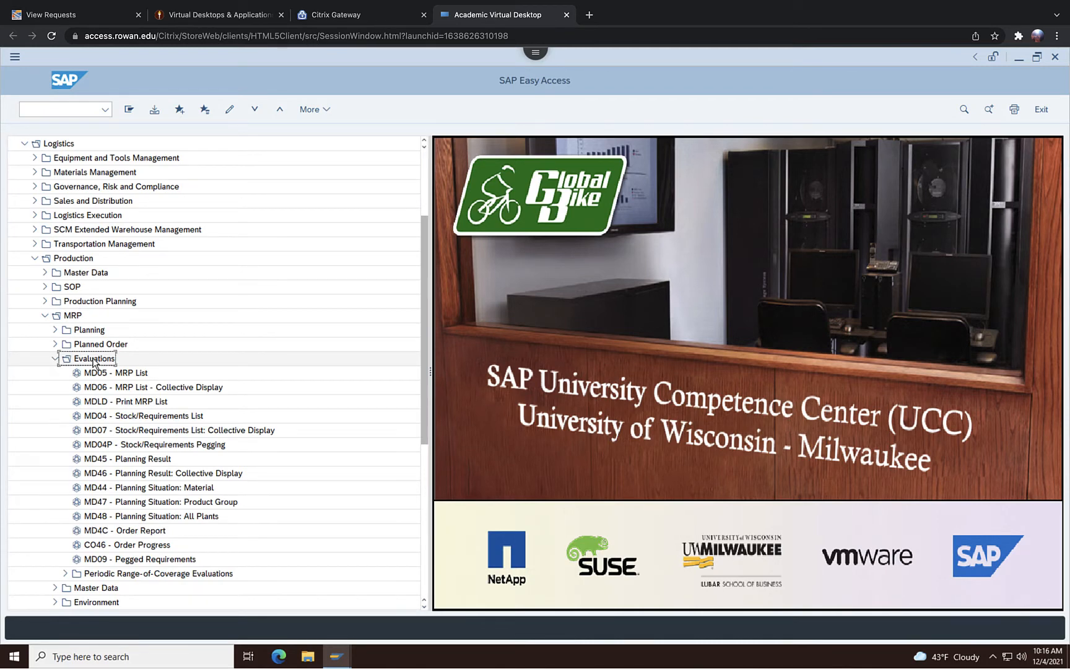
pyautogui.doubleClick(132, 417)
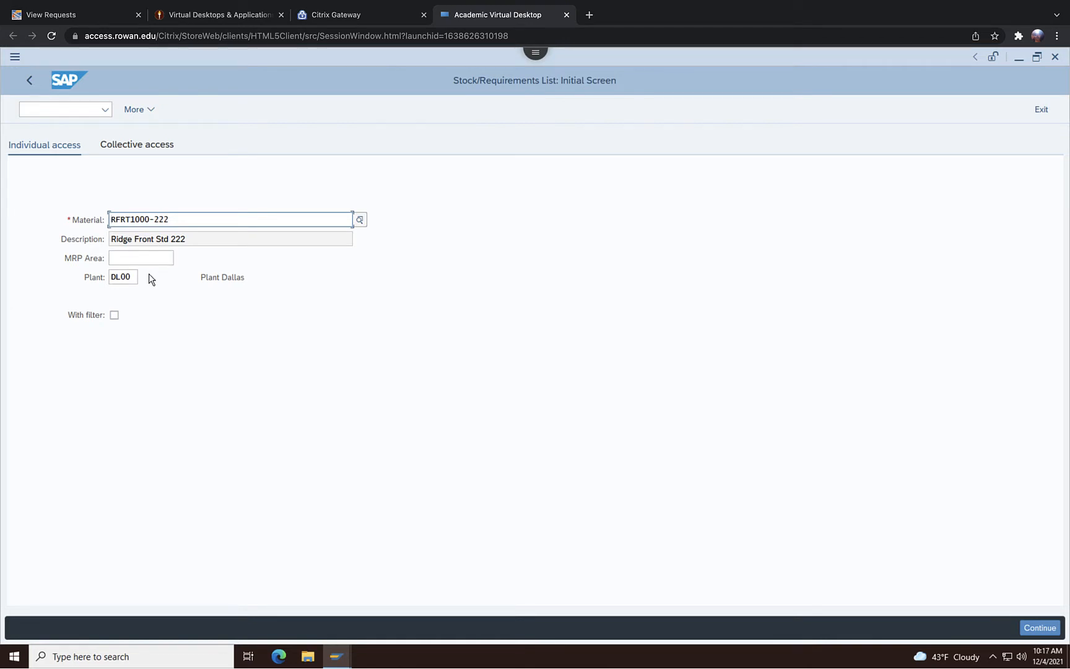
# Display the collective stock/requirements material list for plant DL00 and product group 222 RF BIKE GROUP
pyautogui.click(143, 154)
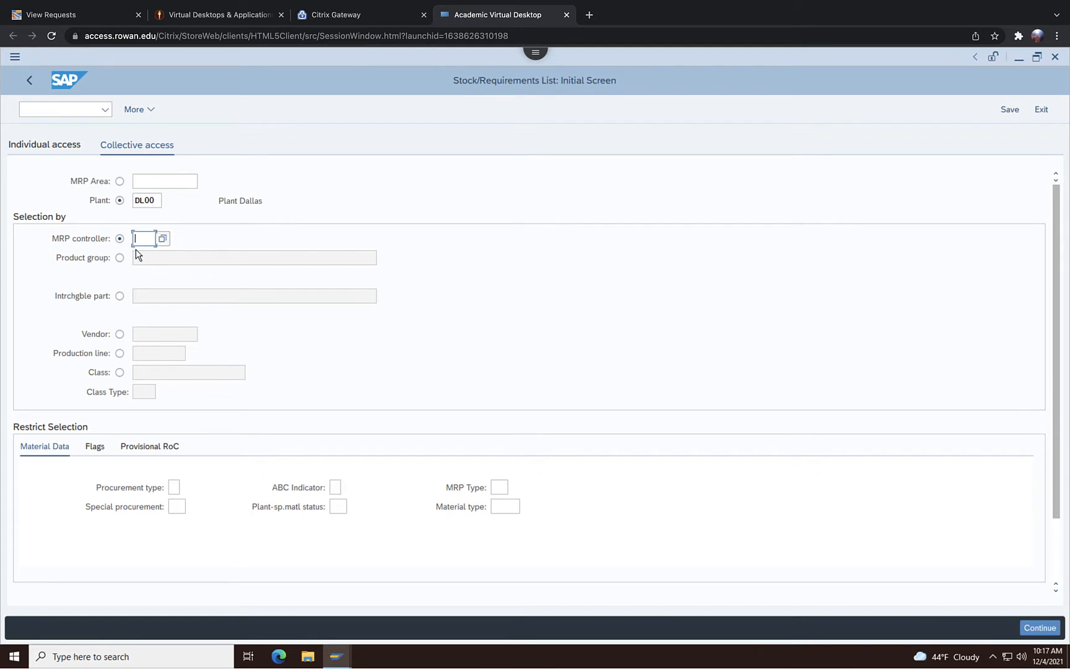
pyautogui.click(119, 257)
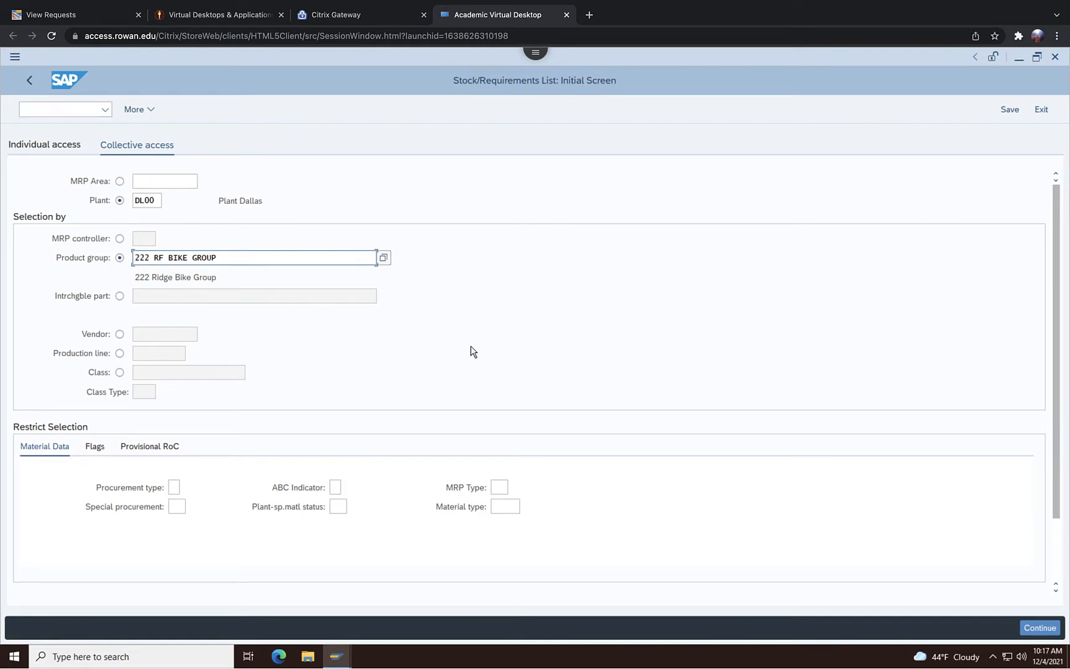
pyautogui.press('Return')
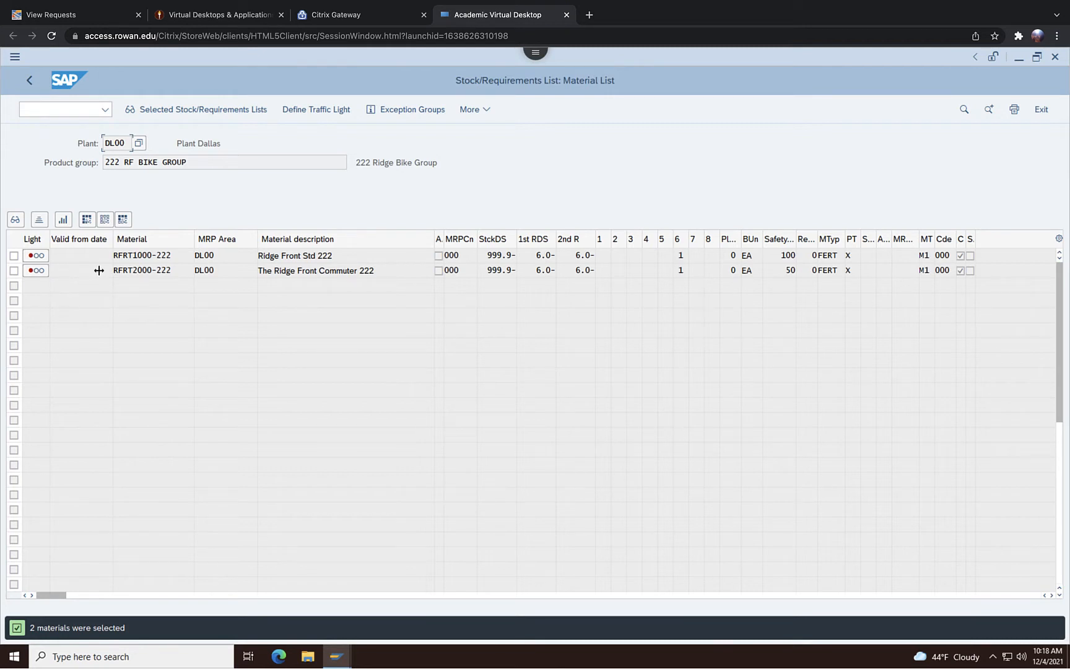
# View the stock/requirements list of RFRT2000-222, return to the material list and check the explanation of its traffic light
pyautogui.doubleClick(146, 270)
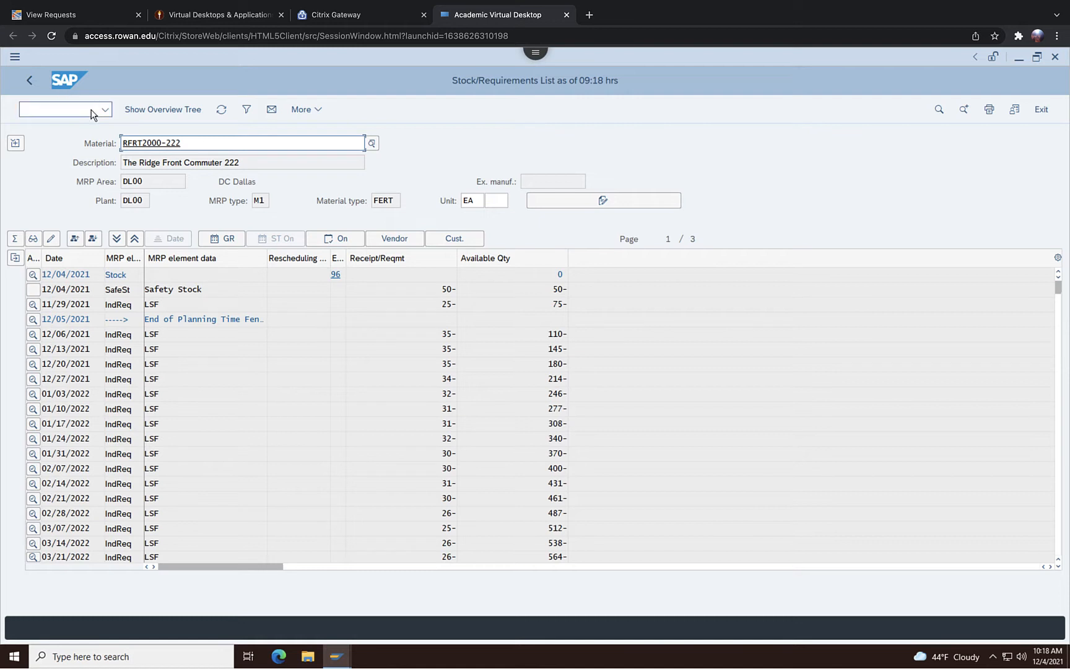
pyautogui.click(29, 78)
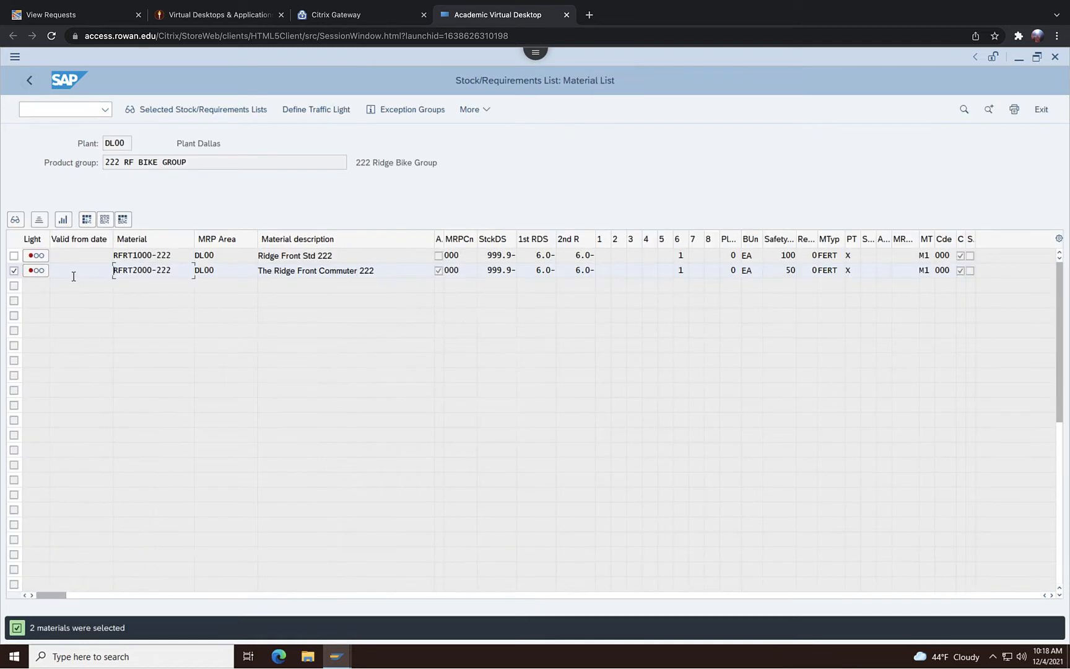
pyautogui.click(32, 271)
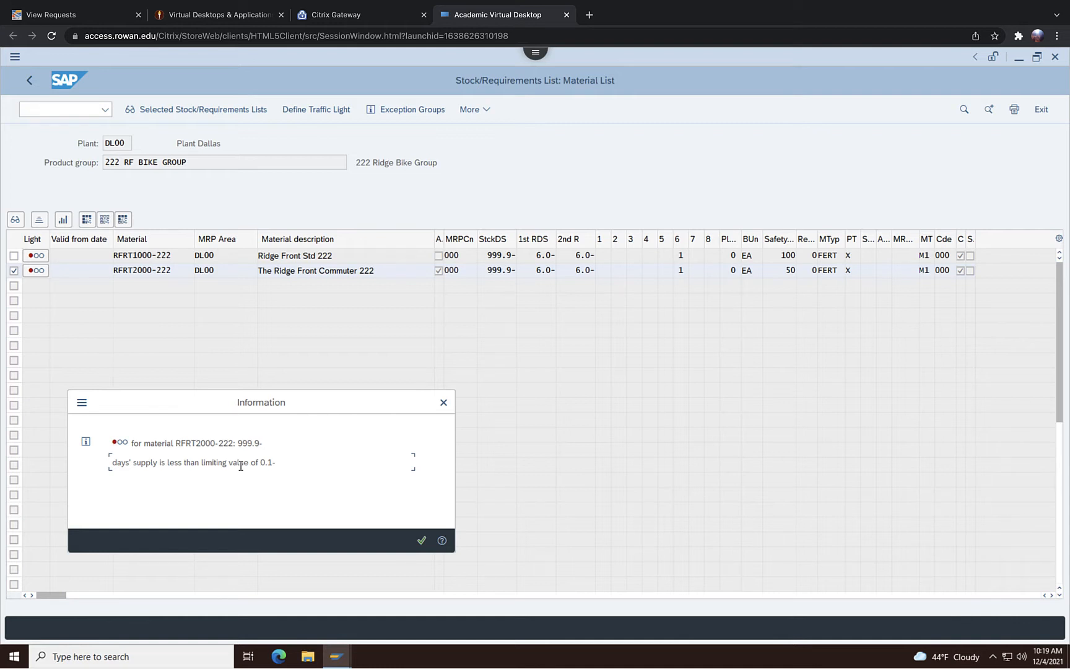
pyautogui.click(421, 540)
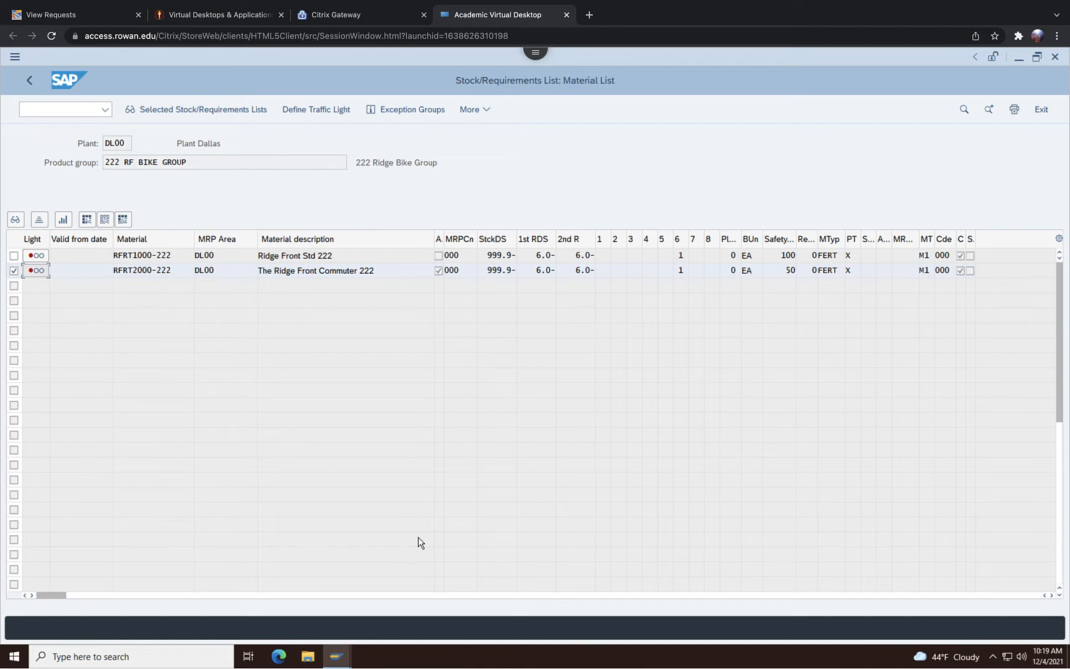
# Examine the exception messages by selection group, starting from RFRT2000-222's group 6 entry, and close the overview
pyautogui.click(680, 269)
pyautogui.click(696, 273)
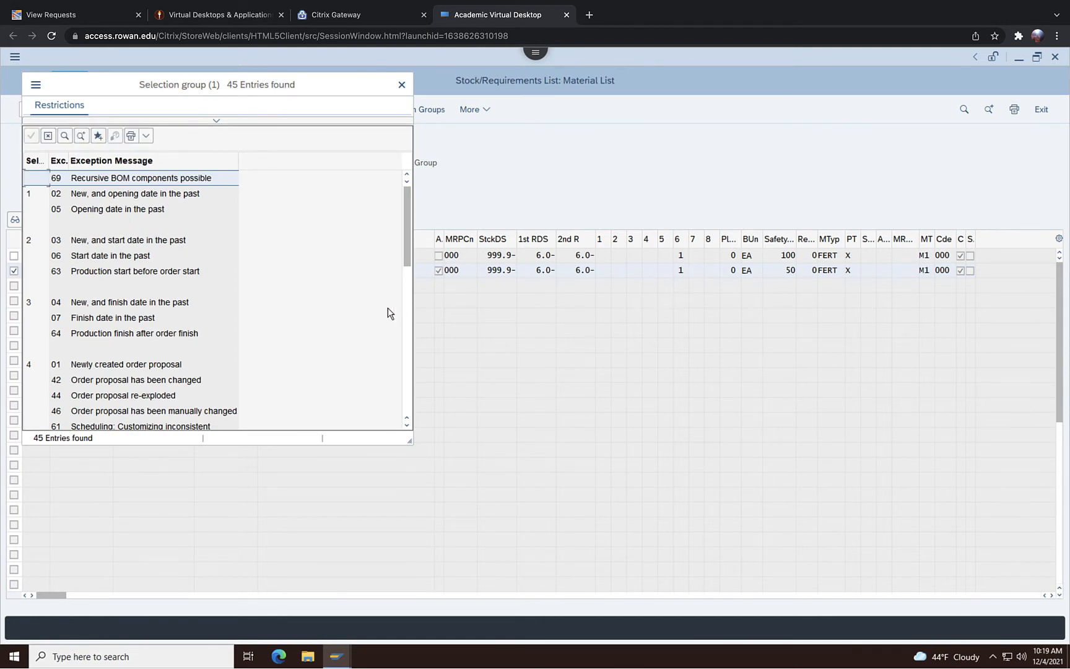
pyautogui.moveTo(404, 254); pyautogui.dragTo(399, 301)
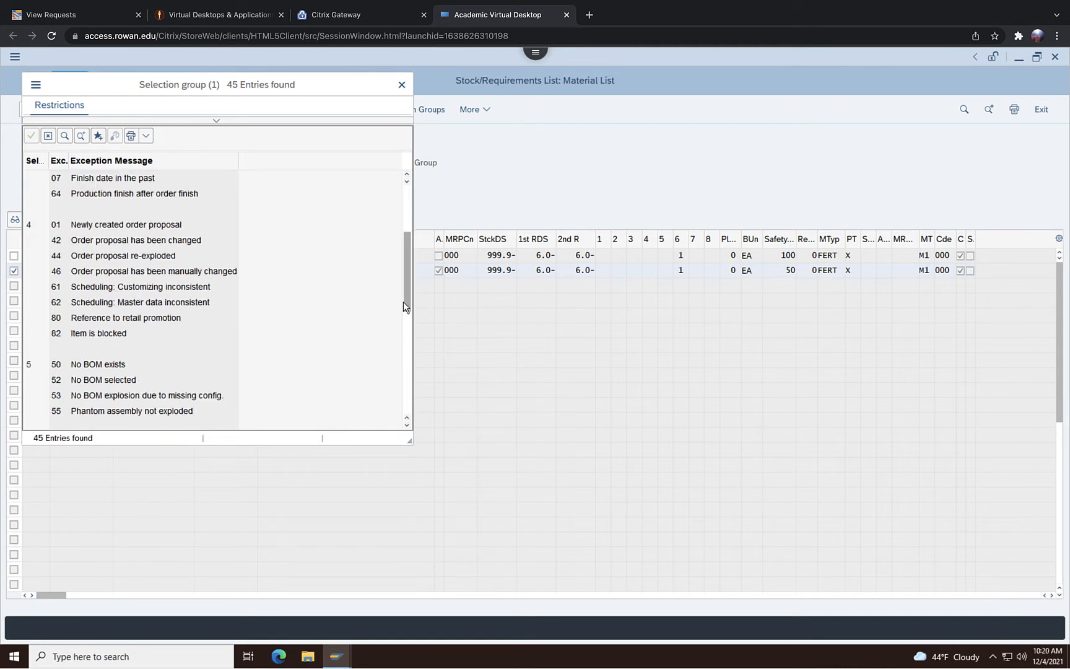
pyautogui.click(406, 347)
pyautogui.moveTo(413, 370); pyautogui.dragTo(413, 377)
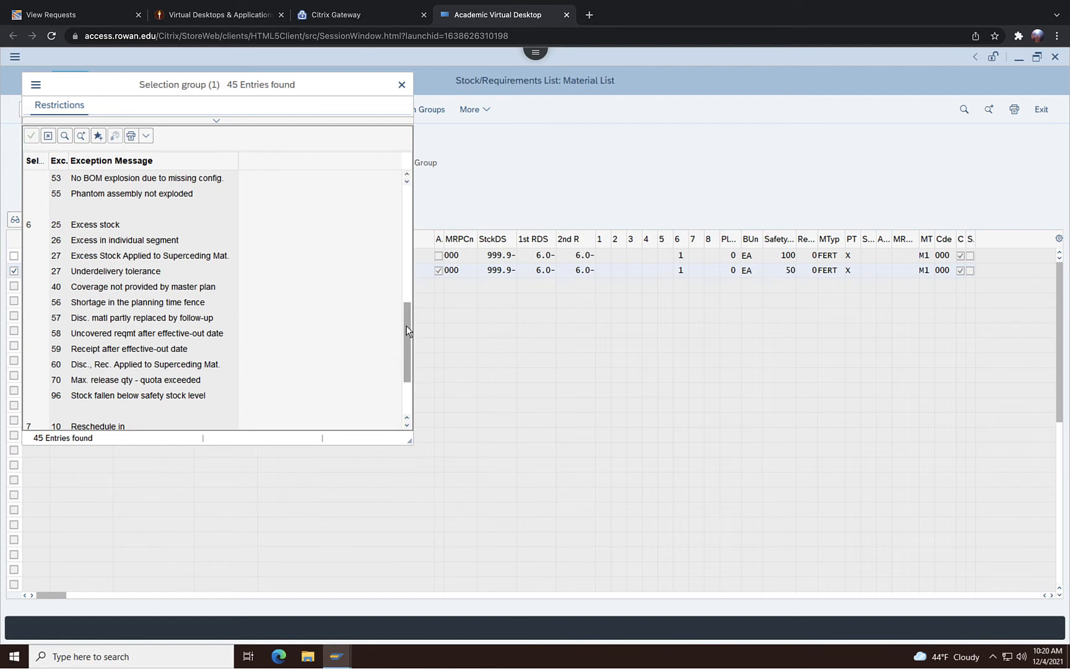
pyautogui.moveTo(406, 327); pyautogui.dragTo(394, 272)
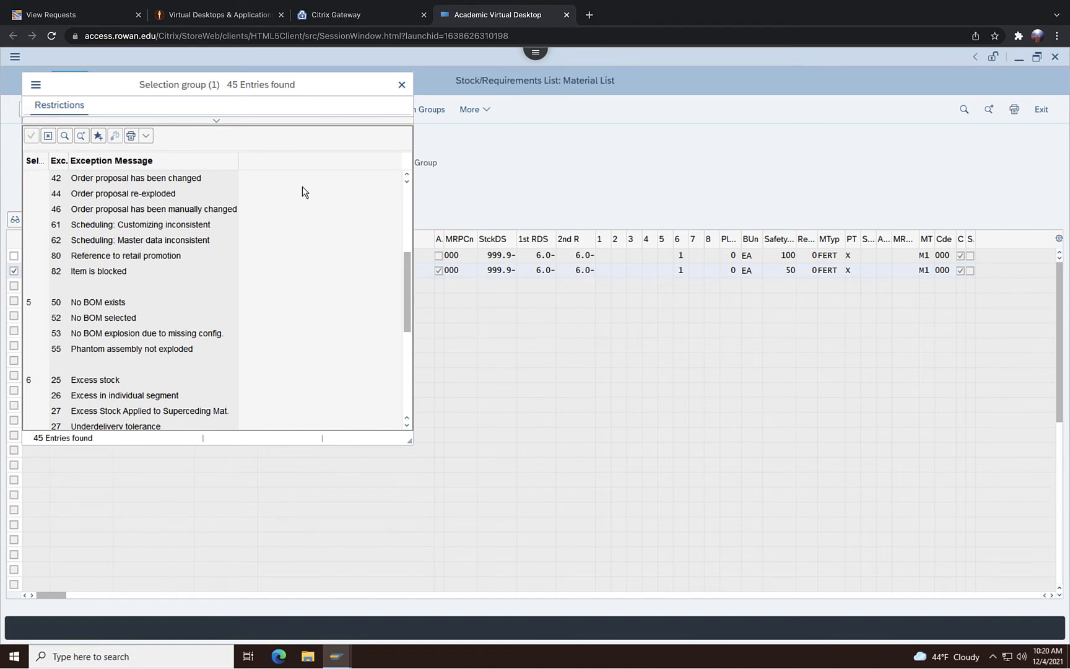
pyautogui.click(401, 84)
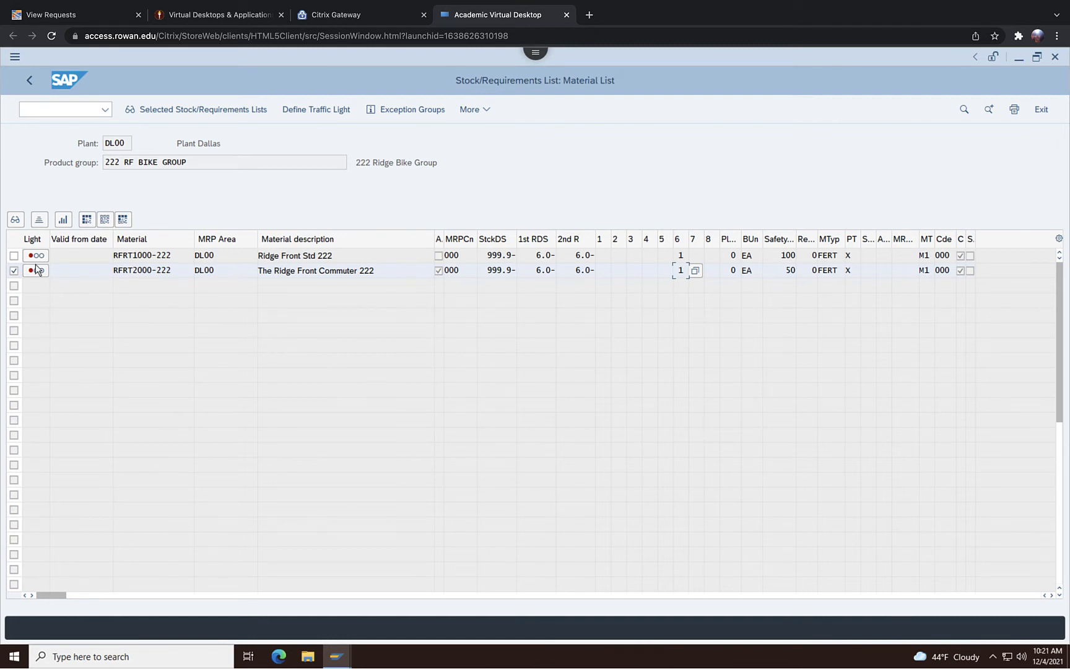
# Select materials RFRT1000-222 and RFRT2000-222 and display their selected stock/requirements lists
pyautogui.click(14, 256)
pyautogui.click(14, 271)
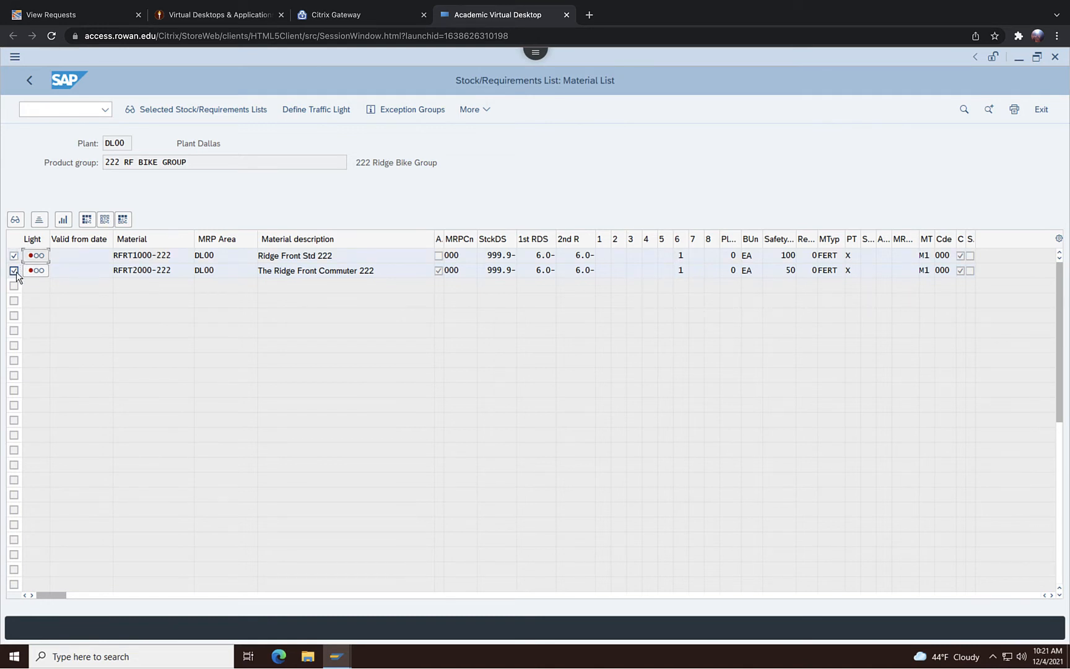
pyautogui.click(177, 108)
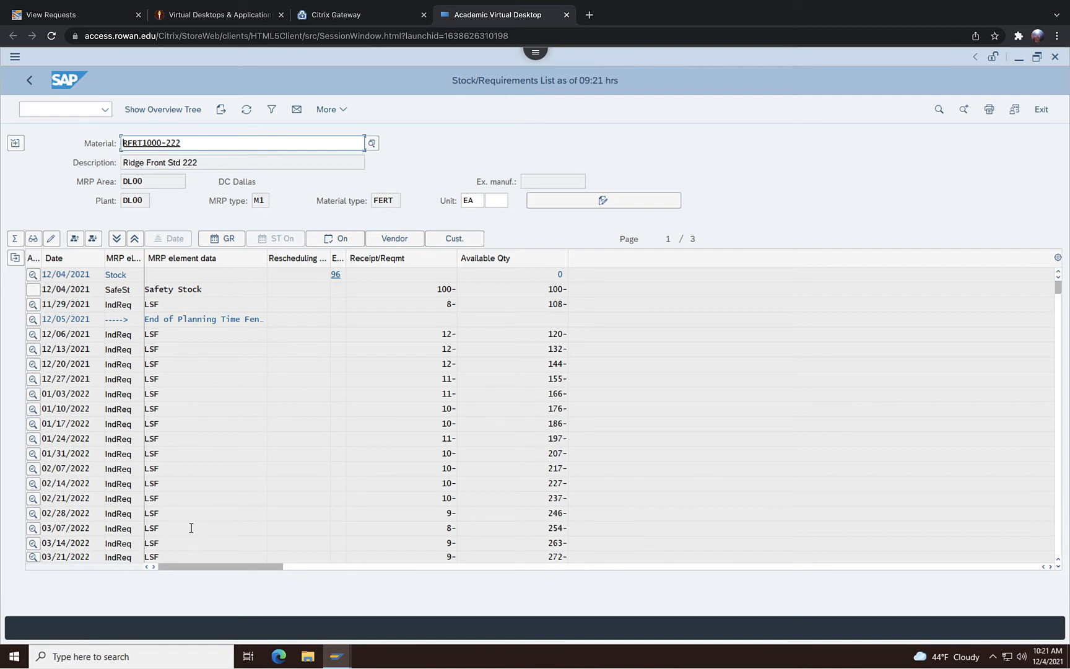
# Examine the dated requirements, receipts and available quantities in the RFRT1000-222 list, including the 11/29/2021 requirement
pyautogui.click(189, 504)
pyautogui.scroll(-14, 188, 503)
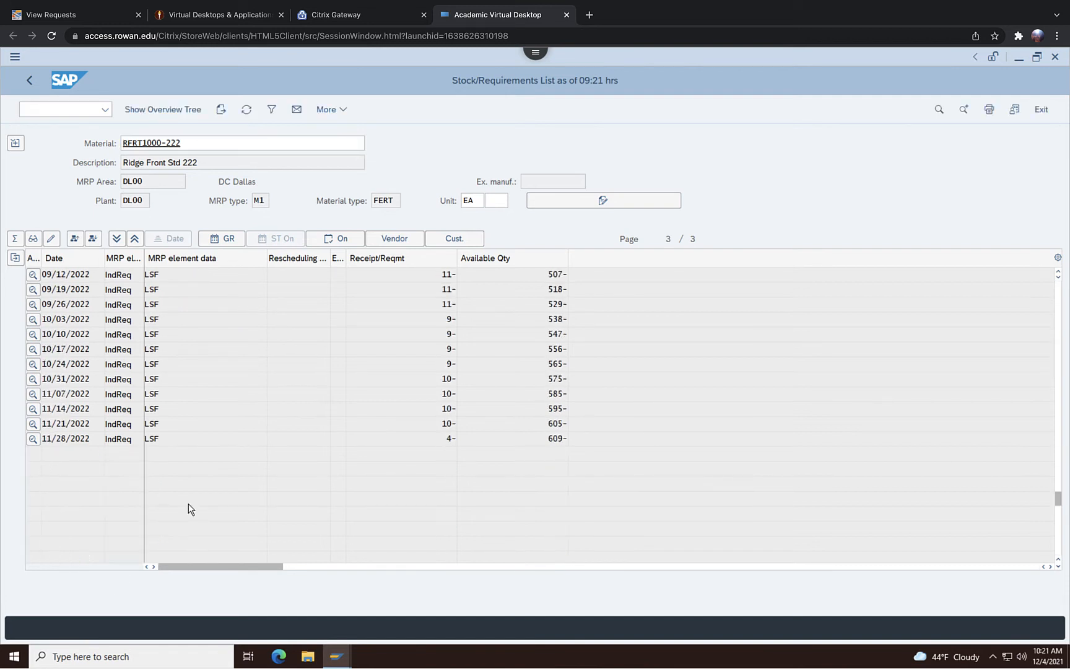
pyautogui.scroll(15, 188, 504)
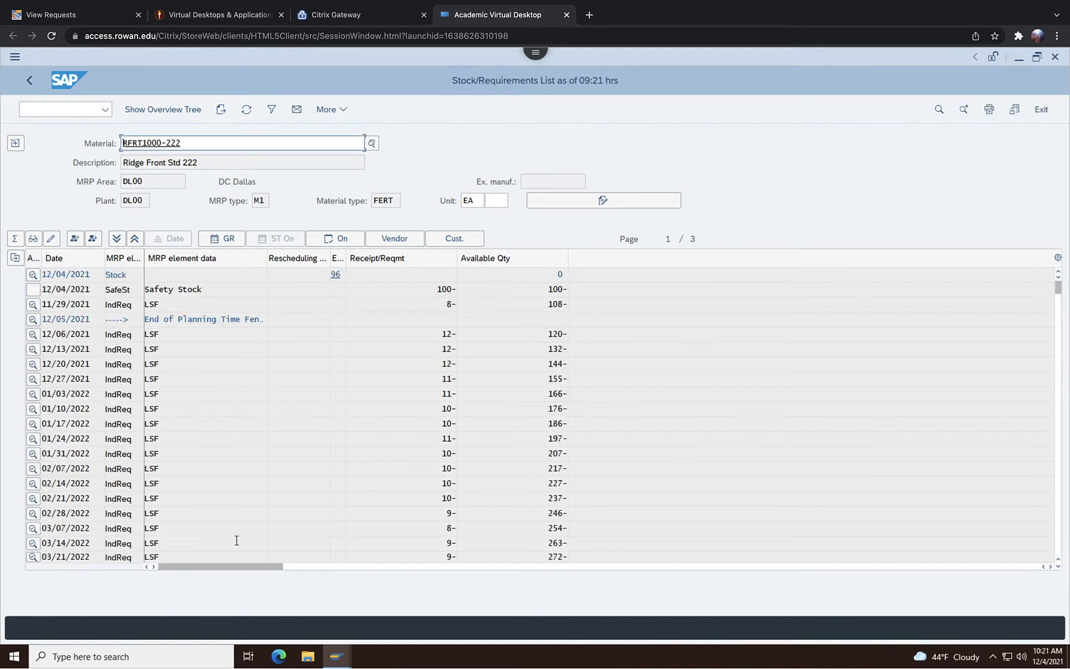
pyautogui.moveTo(249, 566); pyautogui.dragTo(710, 582)
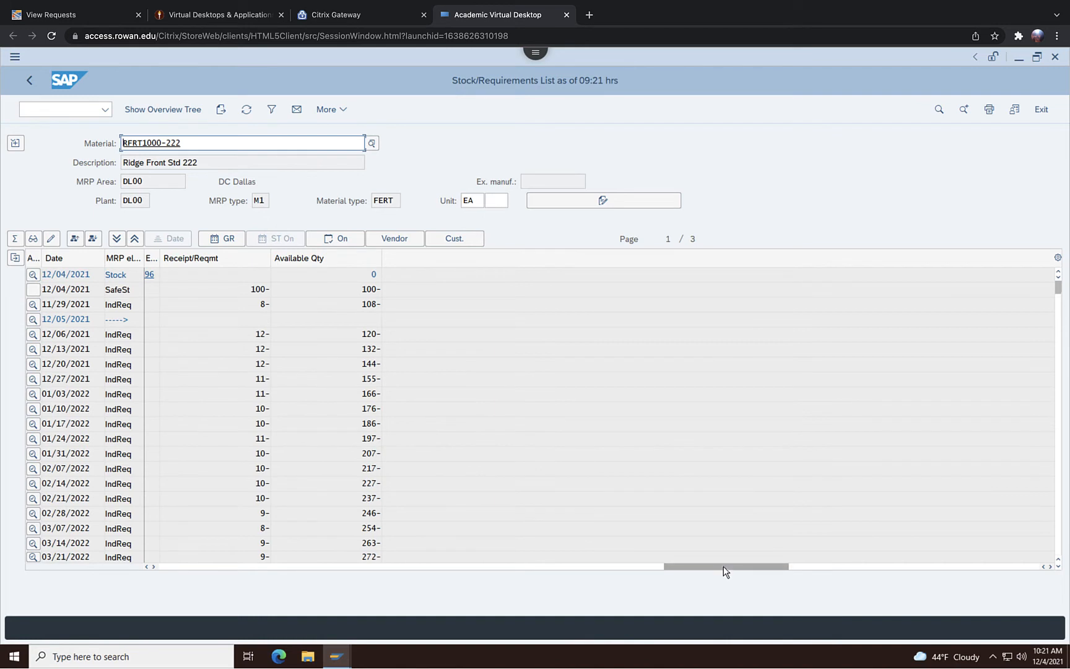
pyautogui.moveTo(720, 564); pyautogui.dragTo(189, 639)
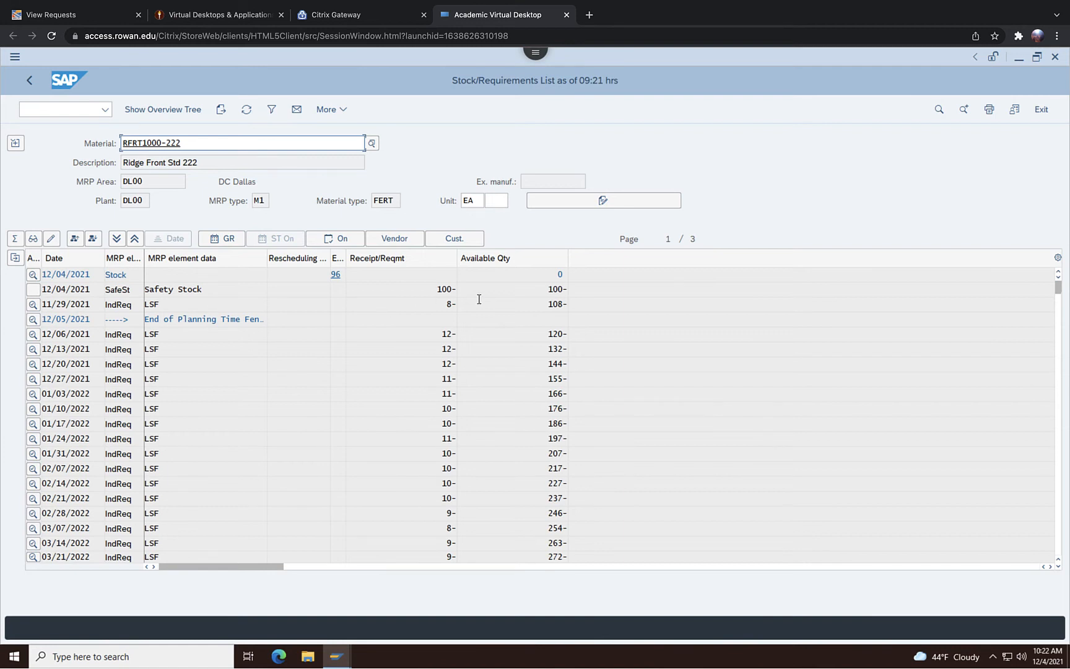
pyautogui.click(448, 305)
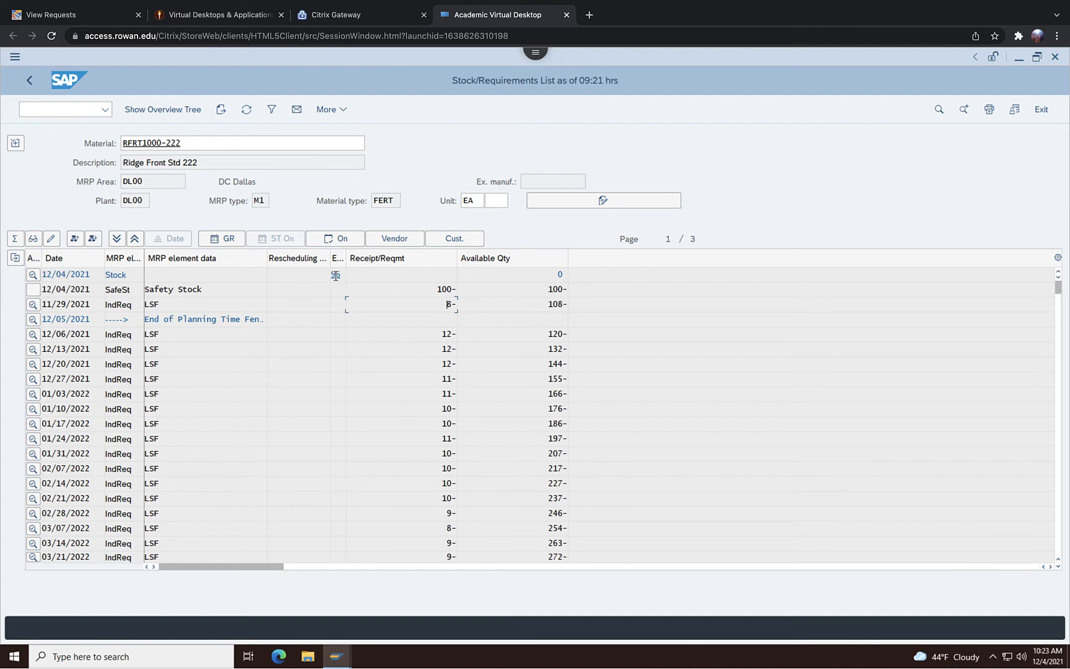
# Look up the stock line's exception 96 among the exception messages, and open and close the planning time fence line's manual firming date entry
pyautogui.click(335, 275)
pyautogui.click(354, 279)
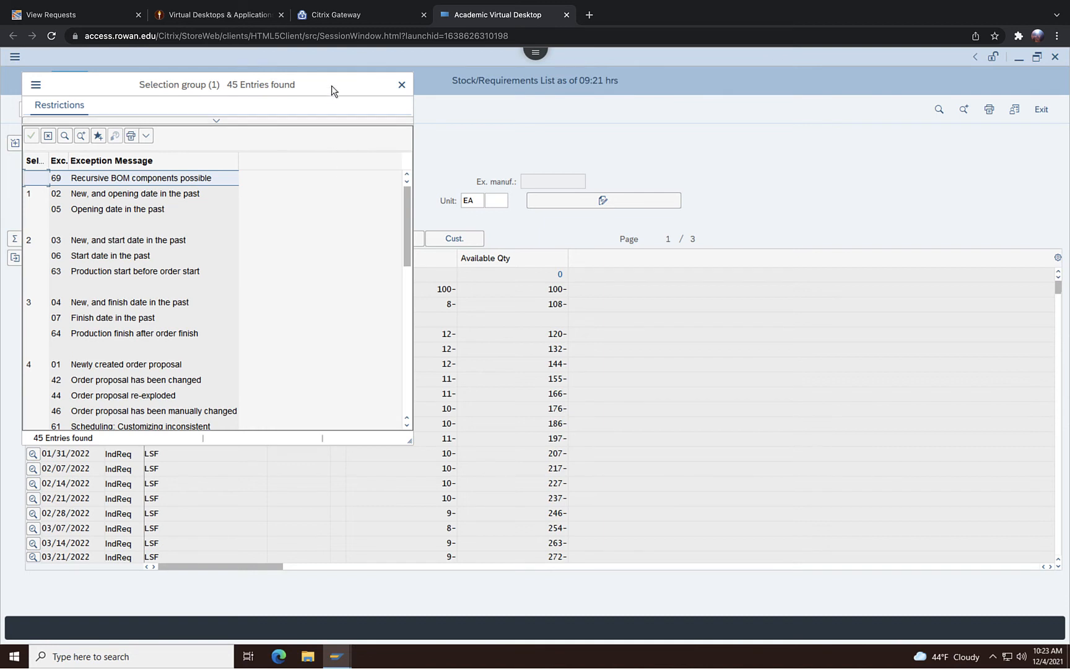
pyautogui.moveTo(331, 91); pyautogui.dragTo(707, 108)
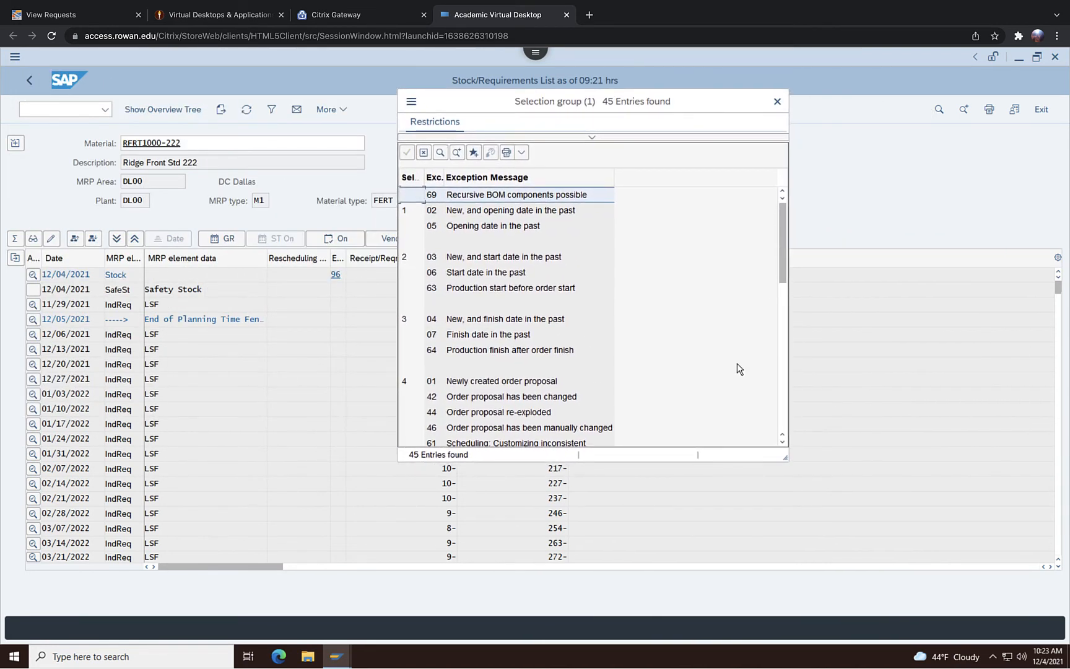
pyautogui.scroll(-7, 736, 362)
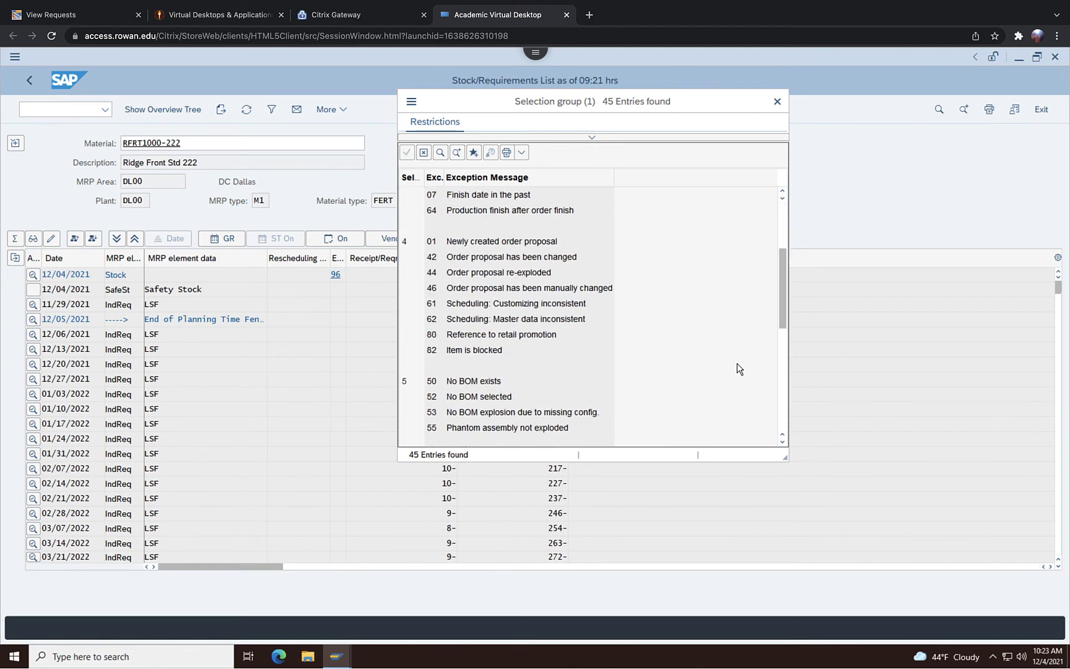
pyautogui.scroll(-1, 736, 363)
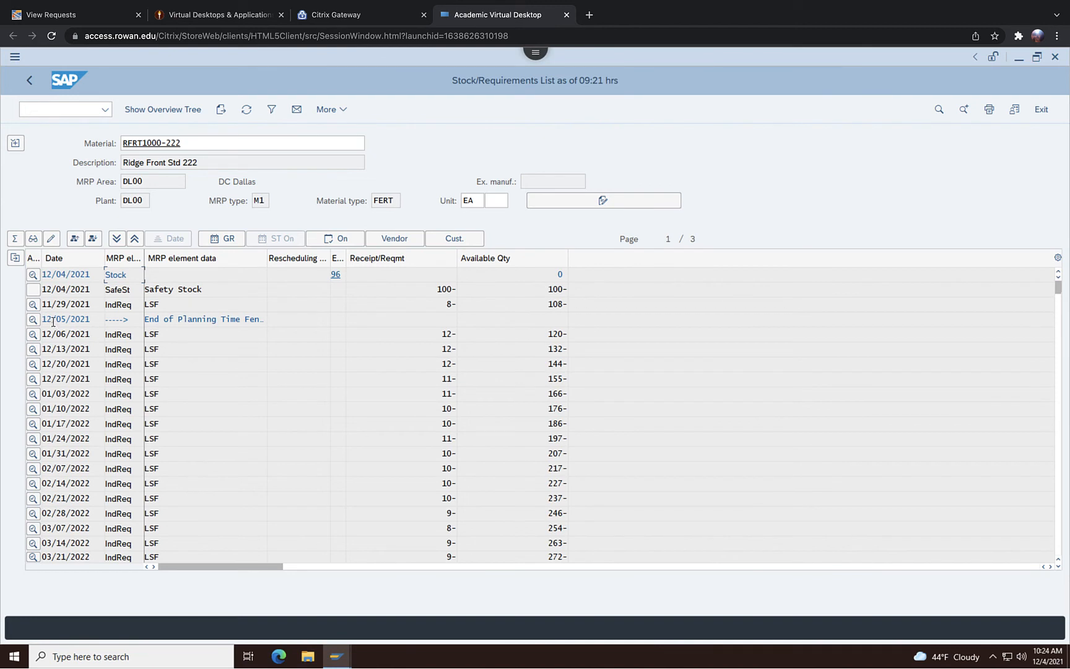
pyautogui.doubleClick(53, 321)
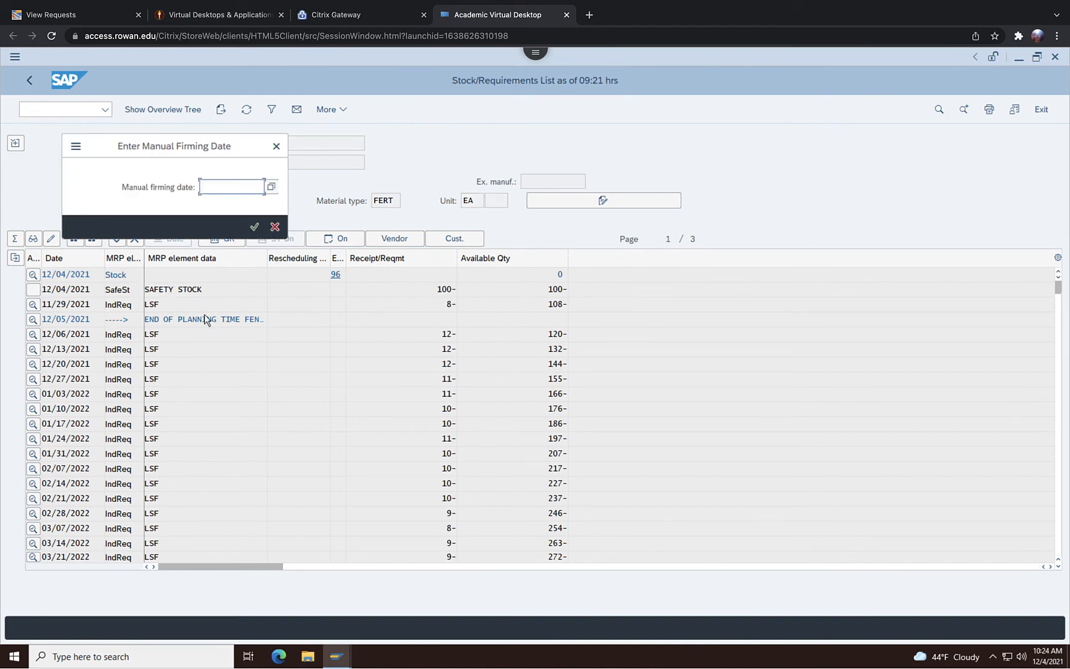
pyautogui.click(276, 147)
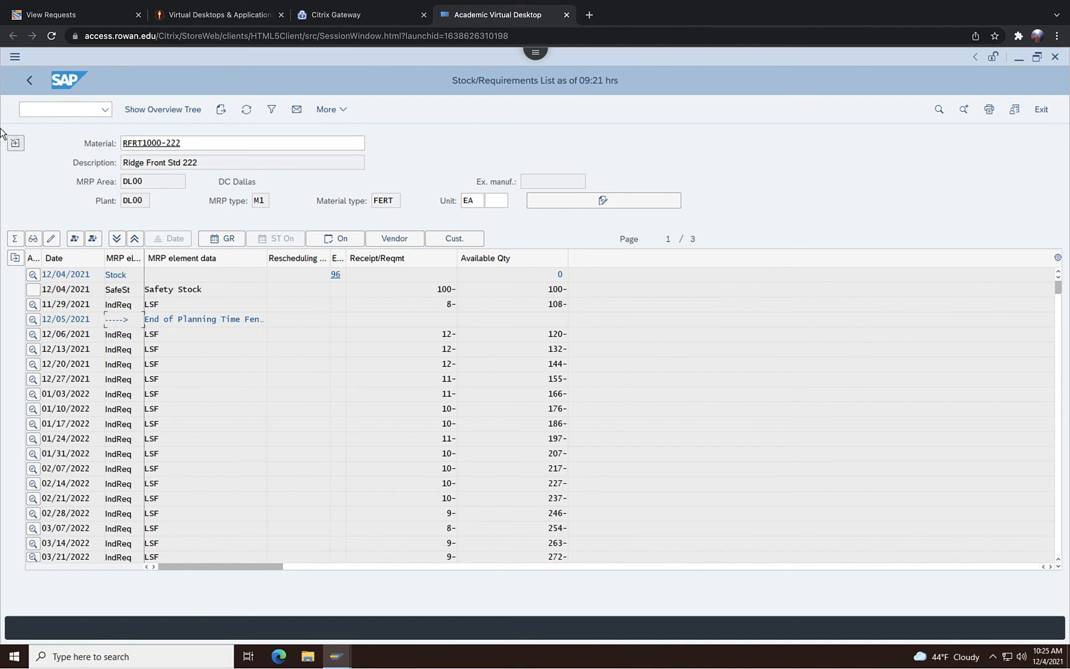
# View the RFRT1000-222 period totals by days, weeks and months, then return to the individual lines
pyautogui.click(14, 245)
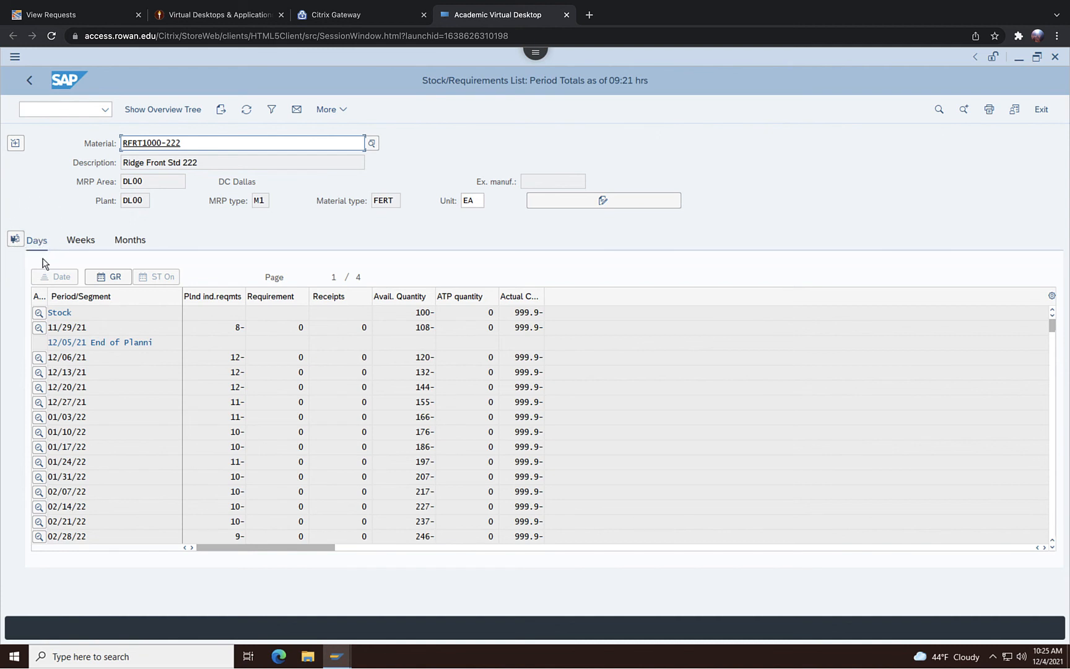
pyautogui.click(80, 241)
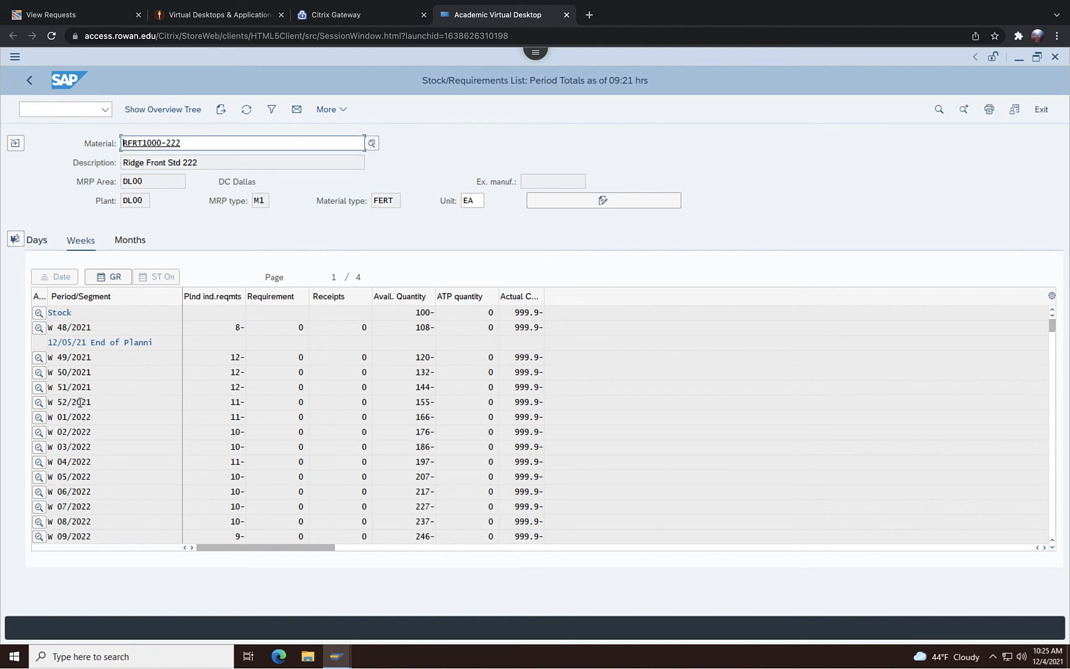
pyautogui.click(123, 246)
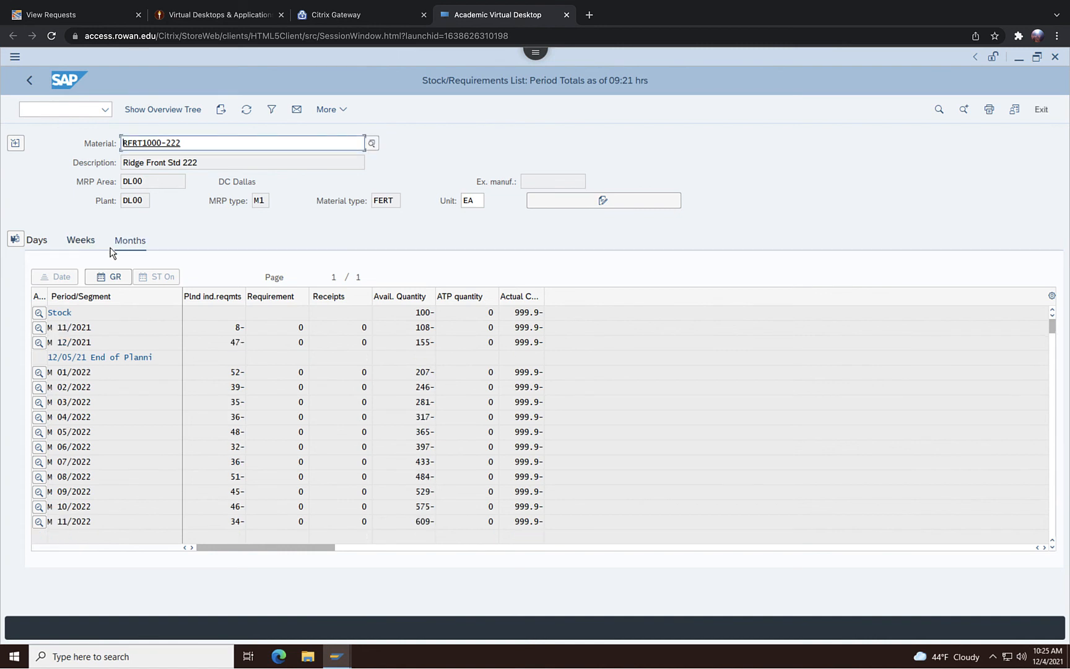
pyautogui.click(72, 242)
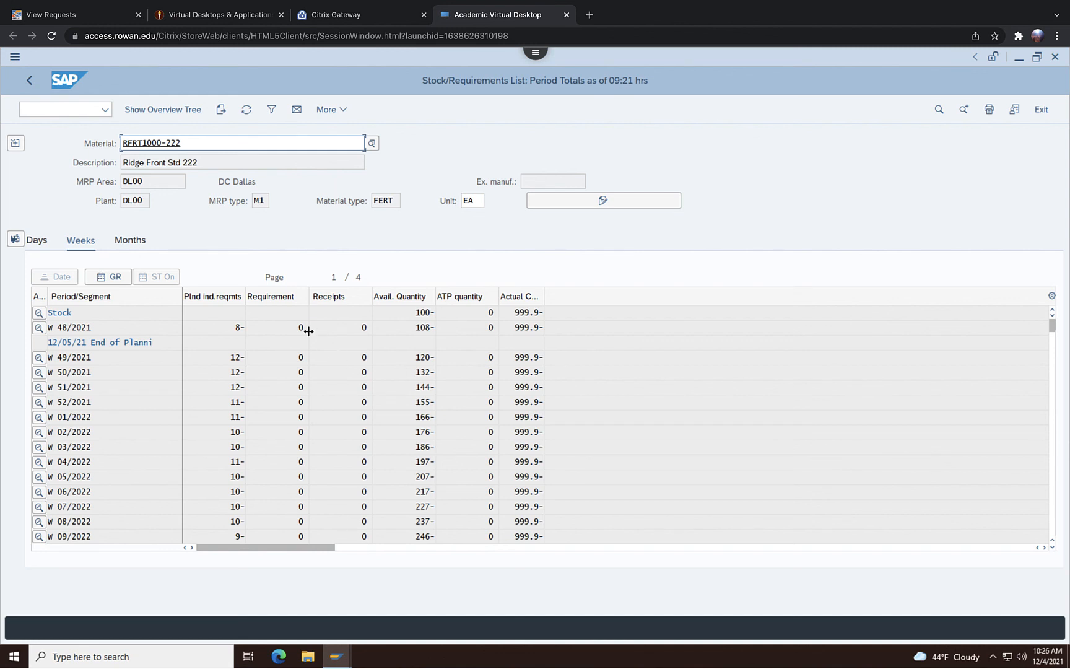
pyautogui.click(18, 246)
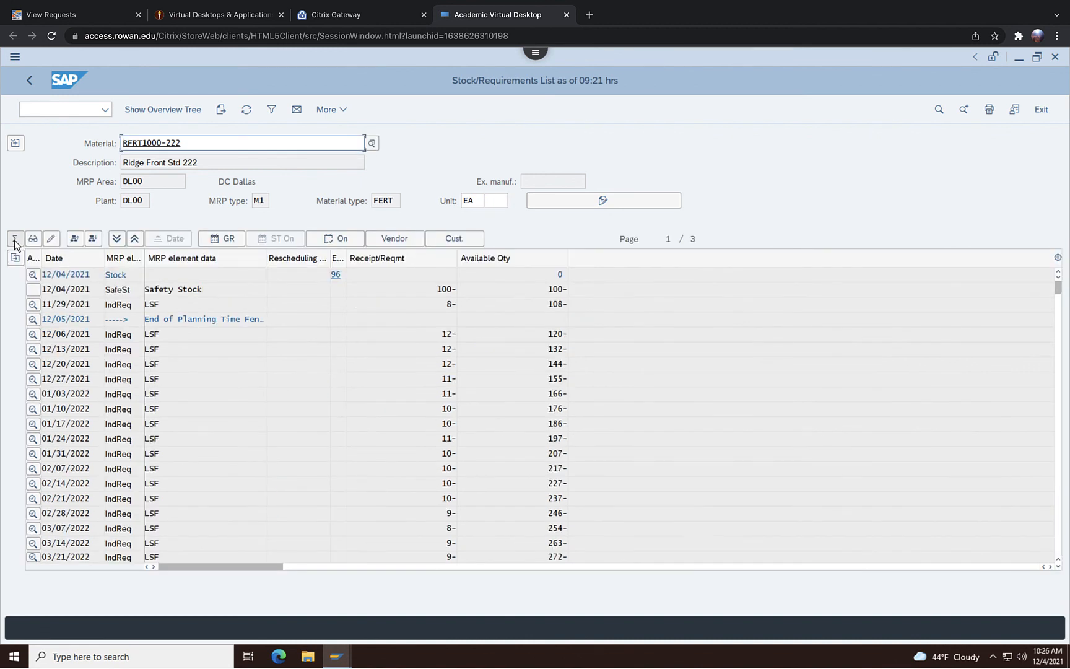